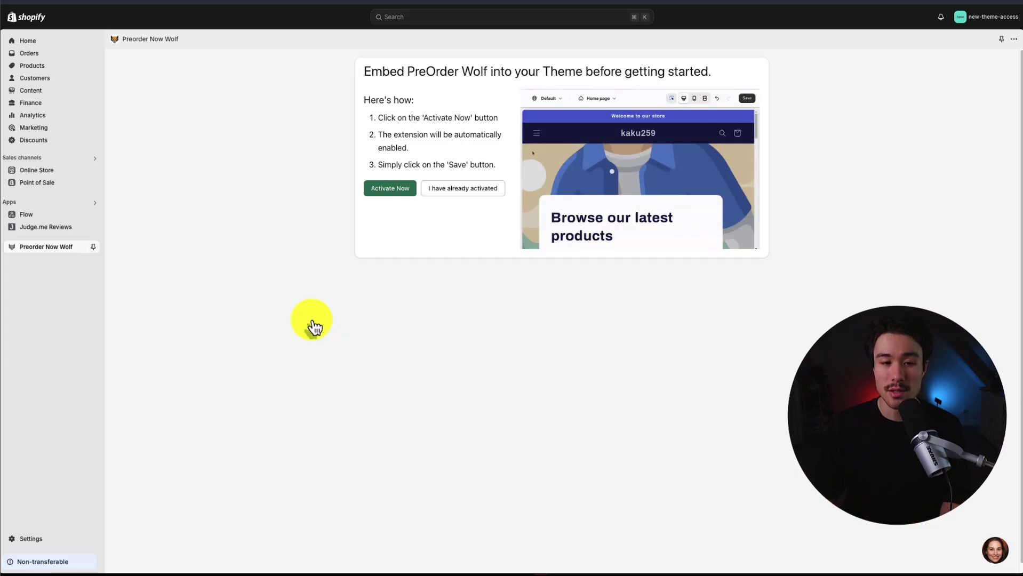
# Read through the Preorder Now Wolf theme-embed instructions on the app page
pyautogui.moveTo(372, 71); pyautogui.dragTo(747, 88)
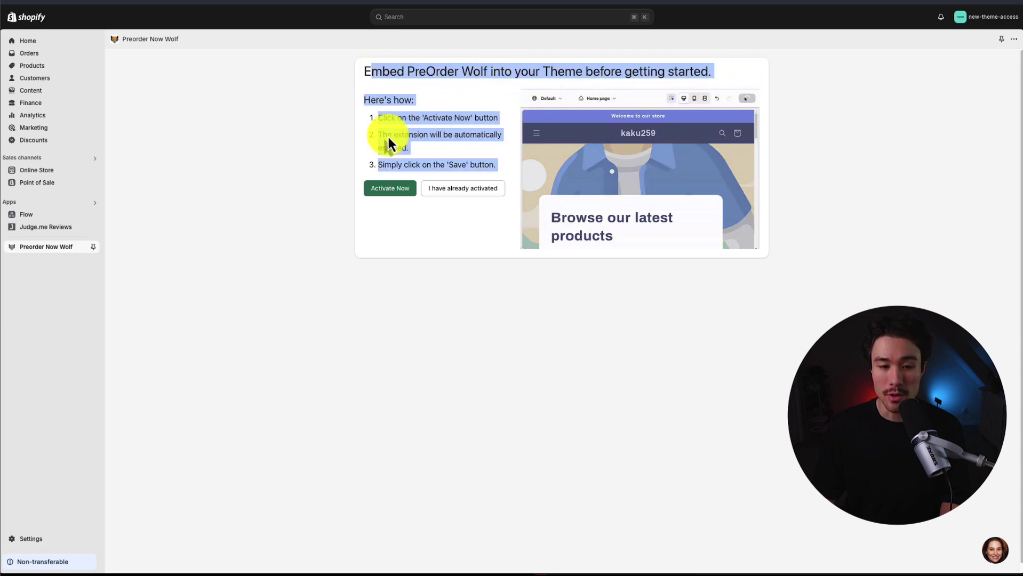
pyautogui.click(349, 149)
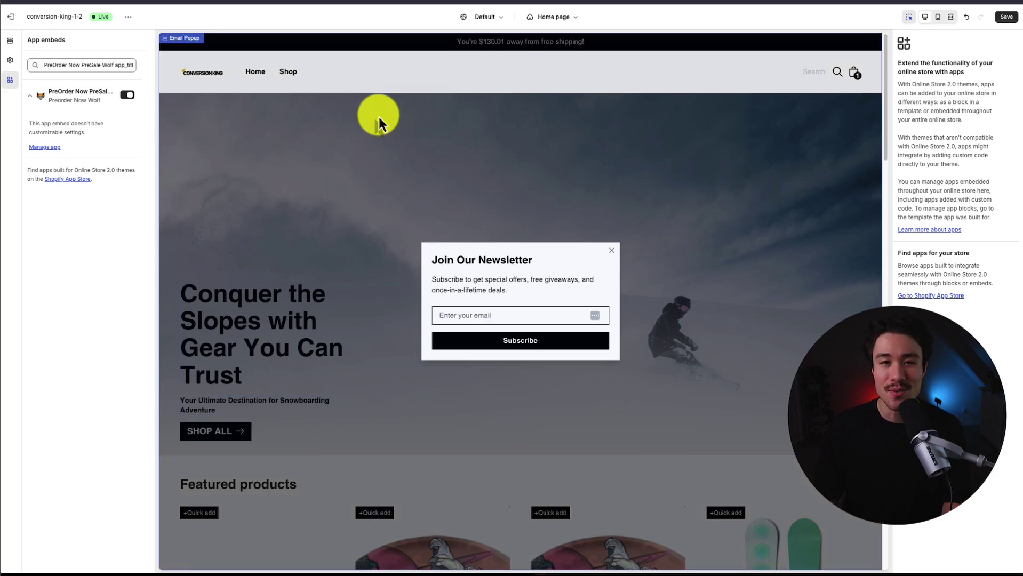
# Clear the app embed search and save the theme with PreOrder Now PreSale Wolf enabled
pyautogui.click(9, 80)
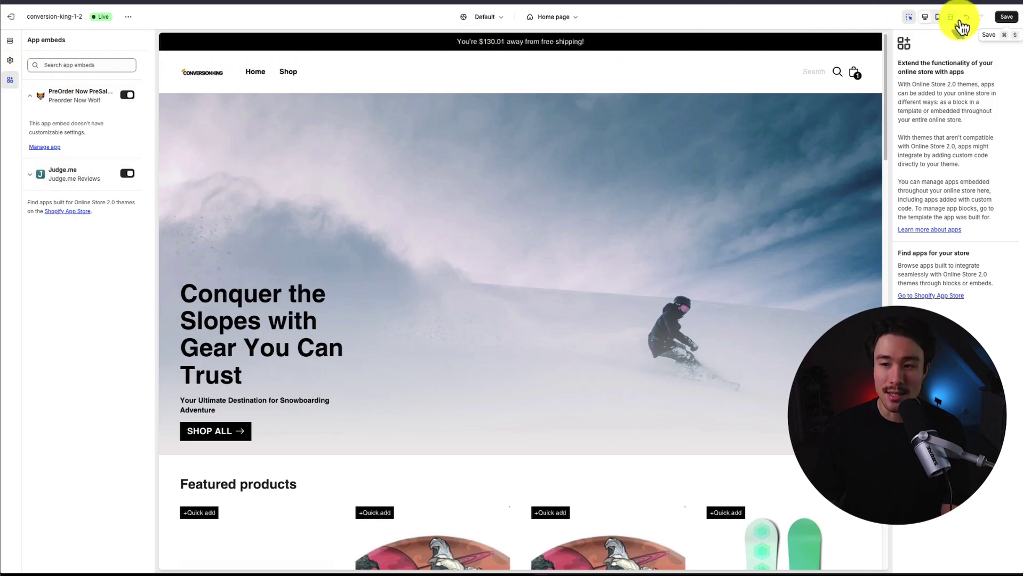
pyautogui.click(1007, 19)
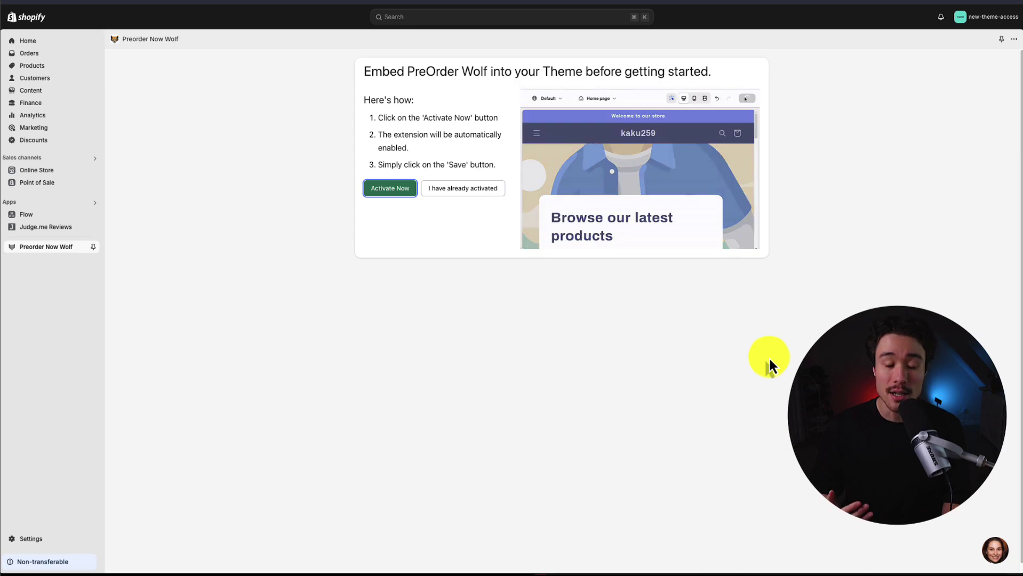
# Confirm the embed is activated, pin Preorder Now Wolf to the sidebar, and open its Products page
pyautogui.click(470, 192)
pyautogui.press('super+plus')
pyautogui.click(93, 246)
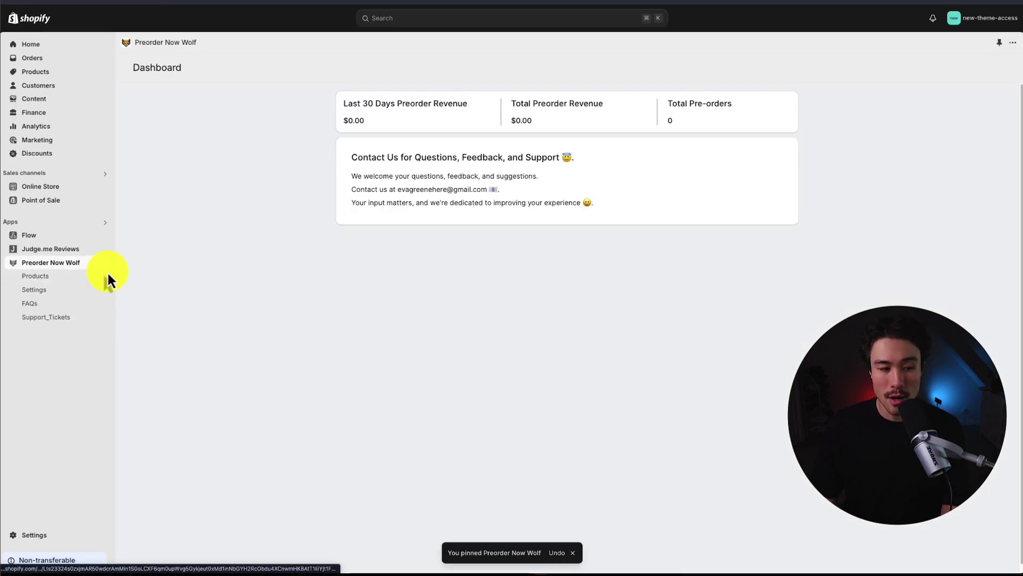
pyautogui.click(35, 276)
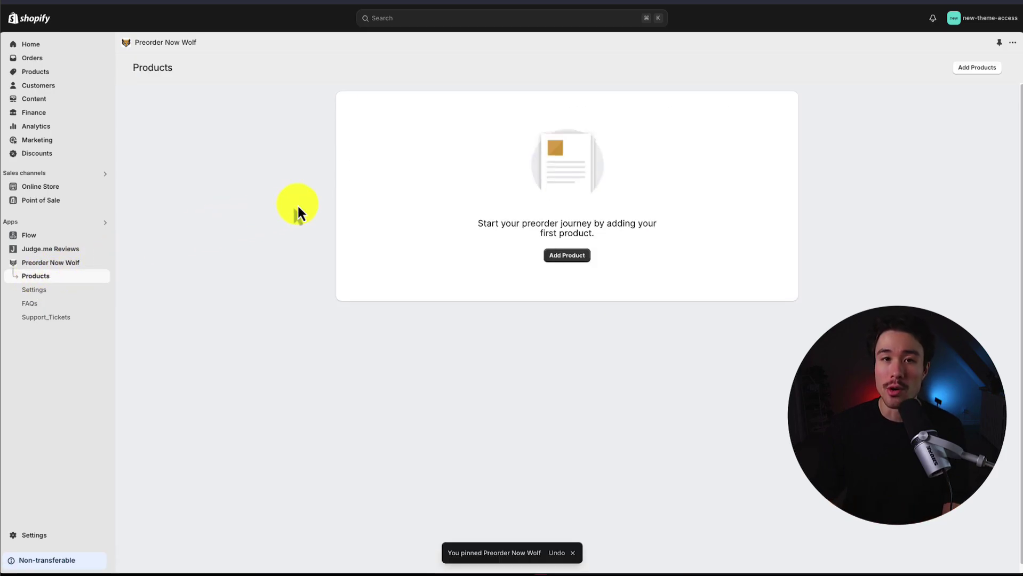
# Add The 3p Fulfilled Snowboard as a preorder product, keeping its mode on Always Preorder
pyautogui.click(567, 257)
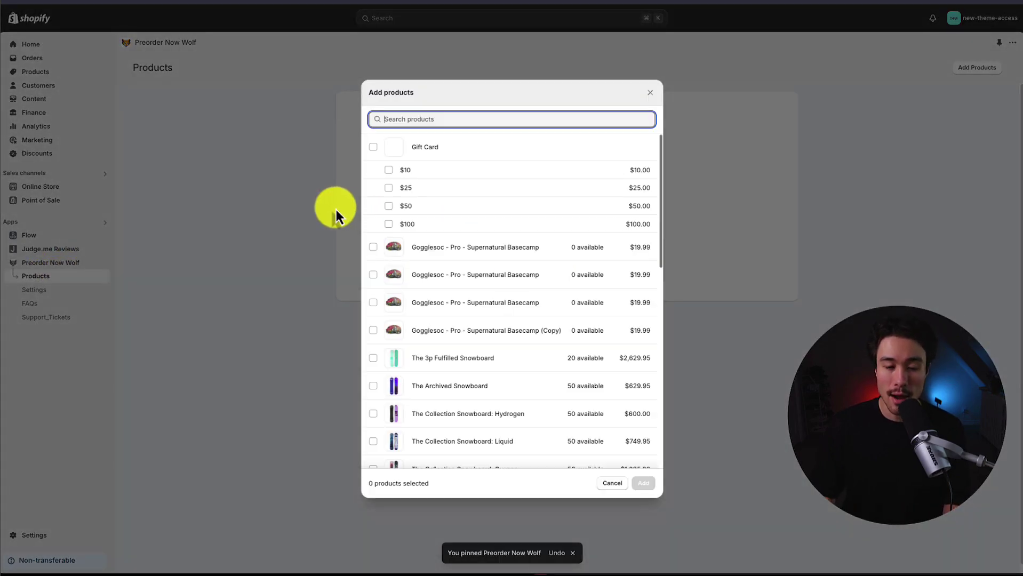
pyautogui.scroll(-3, 523, 267)
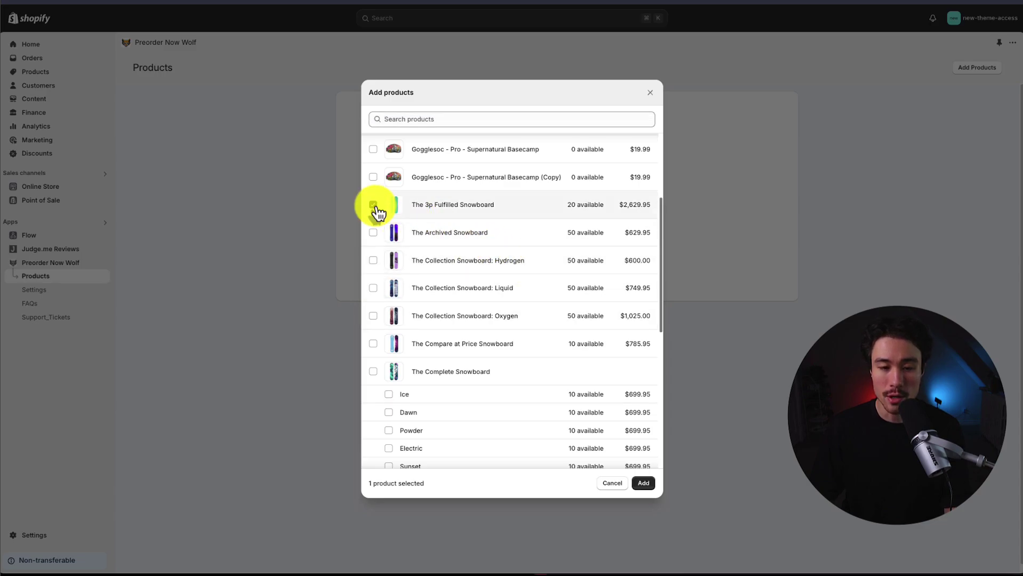
pyautogui.click(374, 206)
pyautogui.click(652, 485)
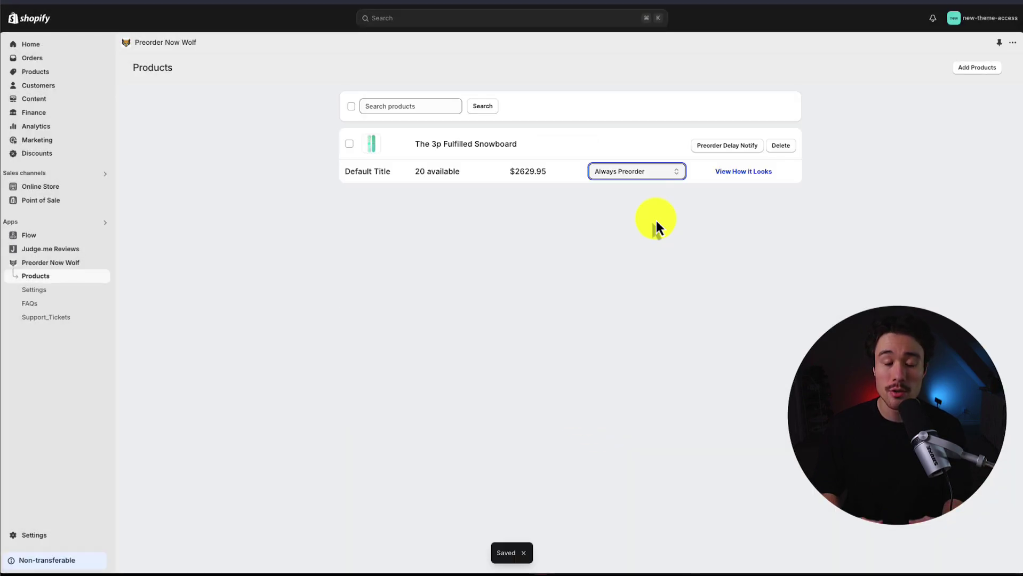
pyautogui.click(639, 173)
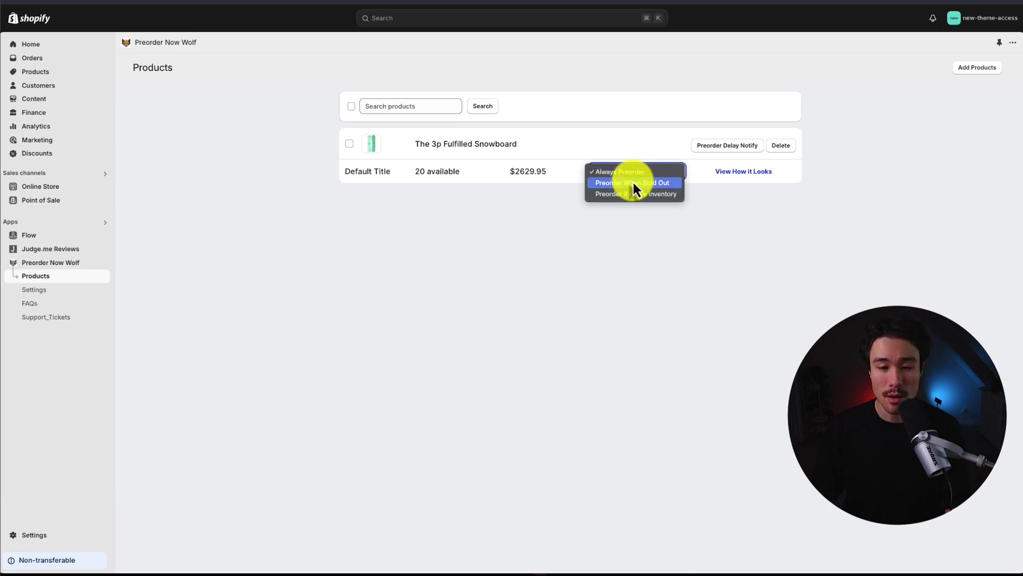
pyautogui.press('Down')
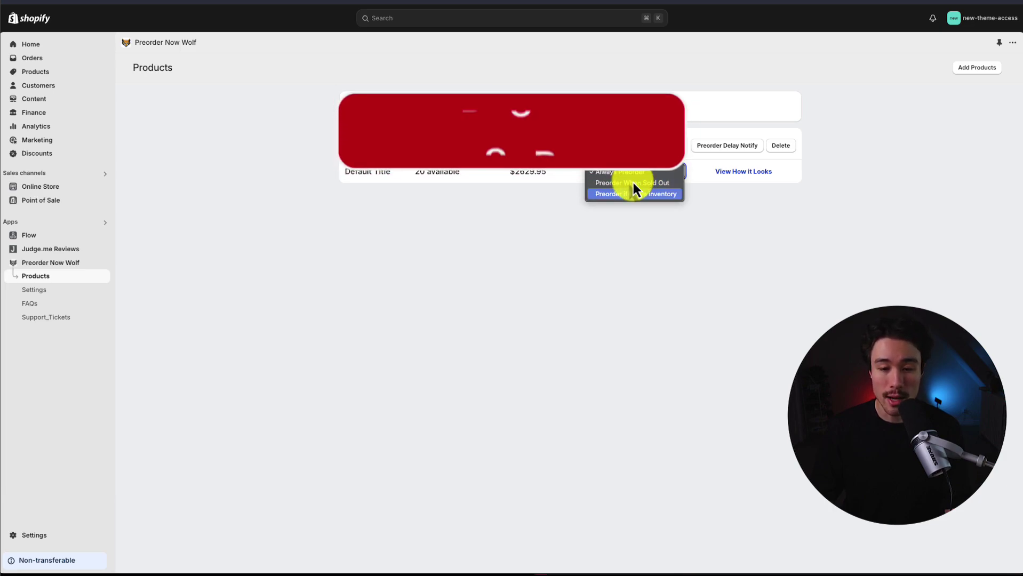
pyautogui.click(617, 177)
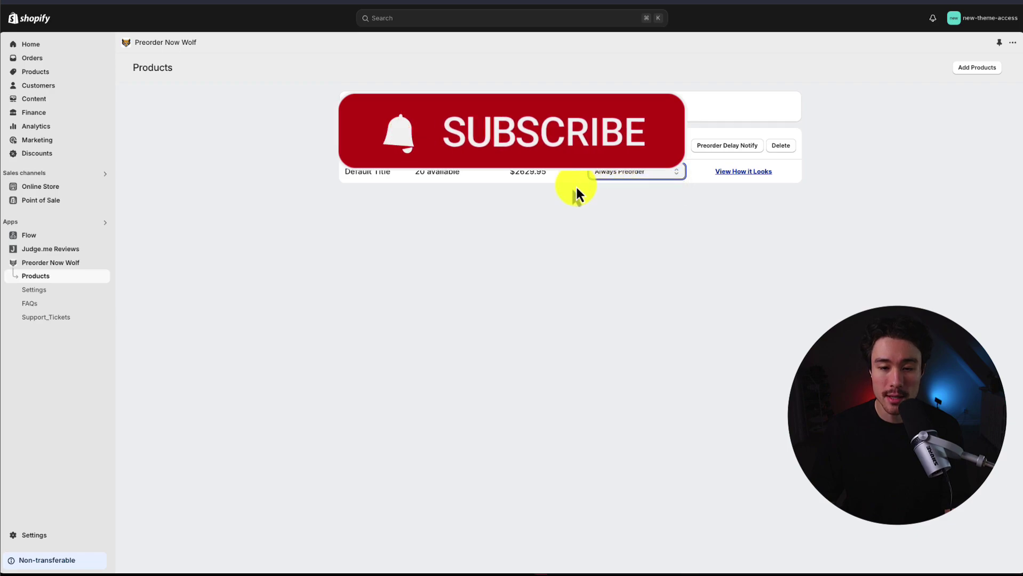
pyautogui.click(529, 197)
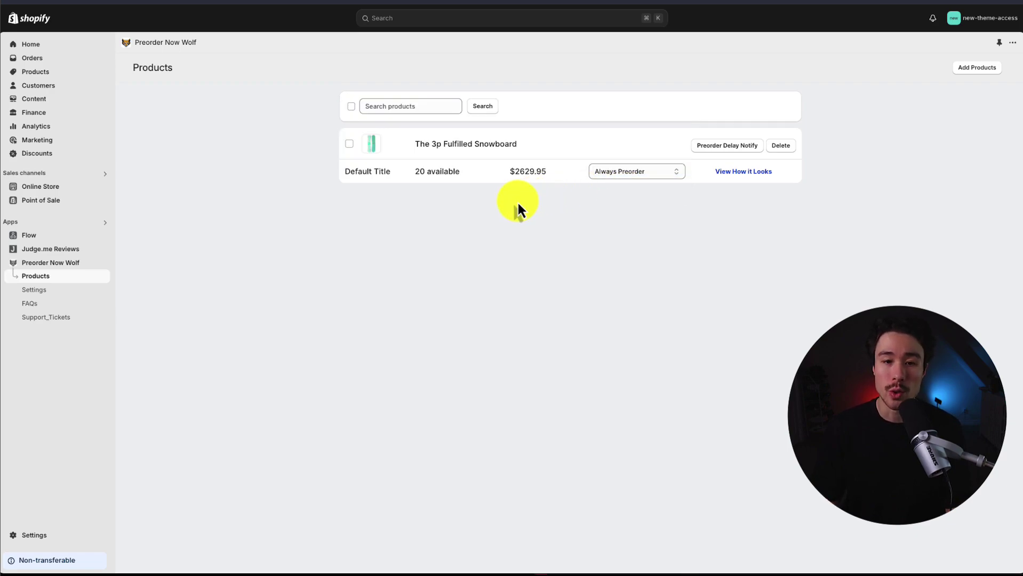
# Tick The Complete Snowboard's Dawn variant, close the picker without adding, then preview The 3p Fulfilled Snowboard
pyautogui.click(963, 72)
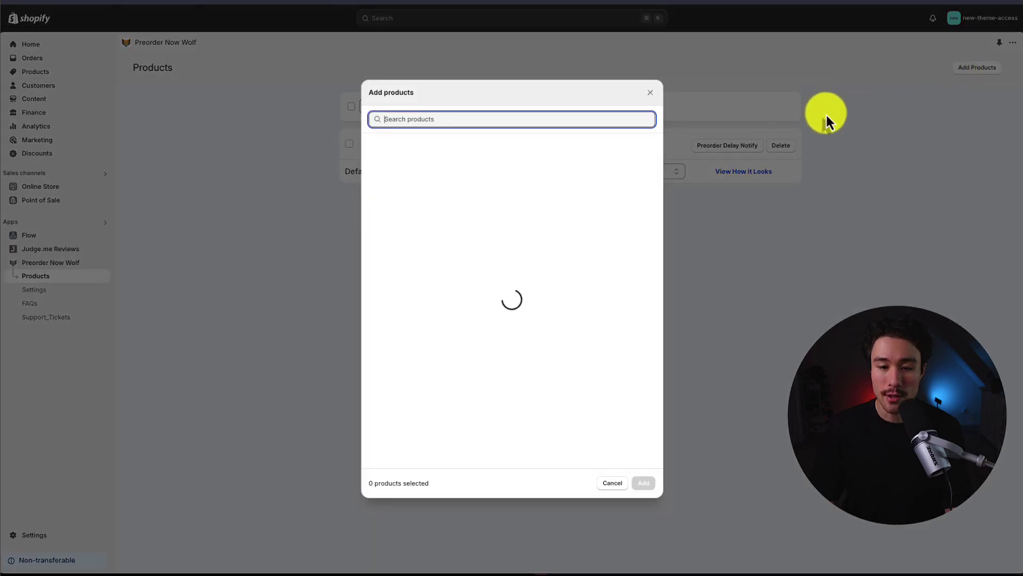
pyautogui.scroll(-5, 434, 256)
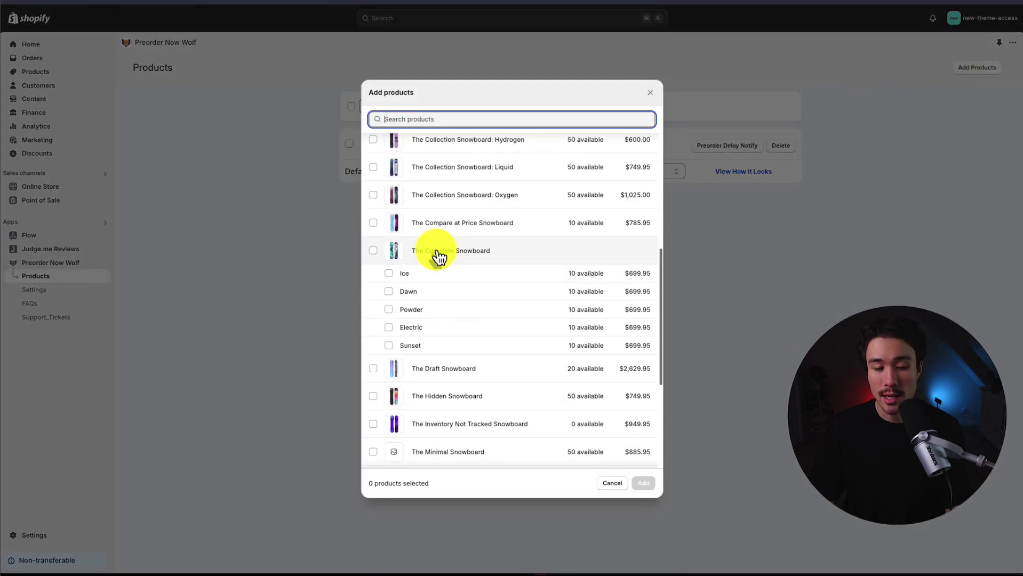
pyautogui.click(388, 291)
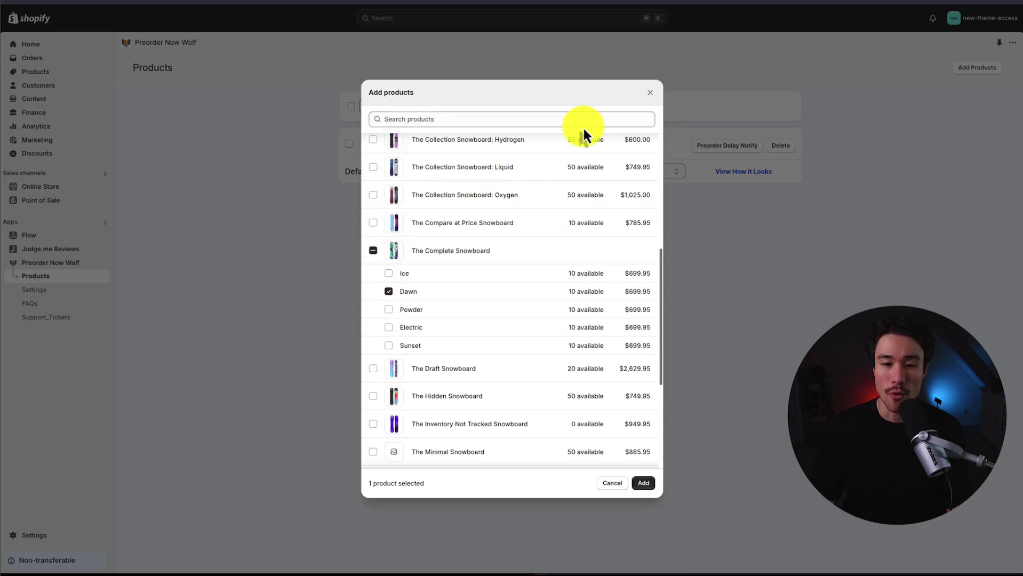
pyautogui.click(650, 93)
pyautogui.click(737, 172)
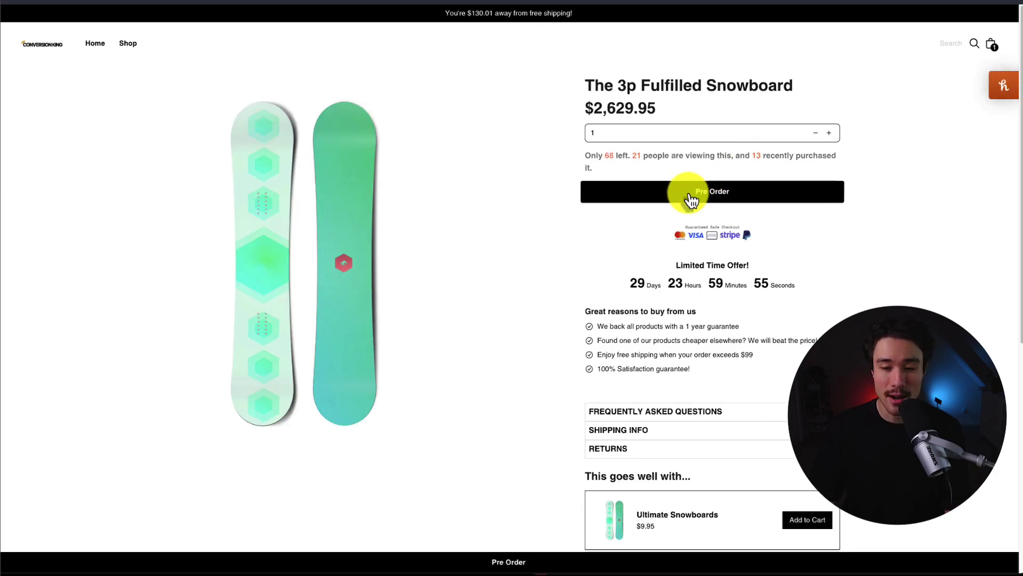
# Pre-order The 3p Fulfilled Snowboard and check its Preorder labels in the cart
pyautogui.click(786, 202)
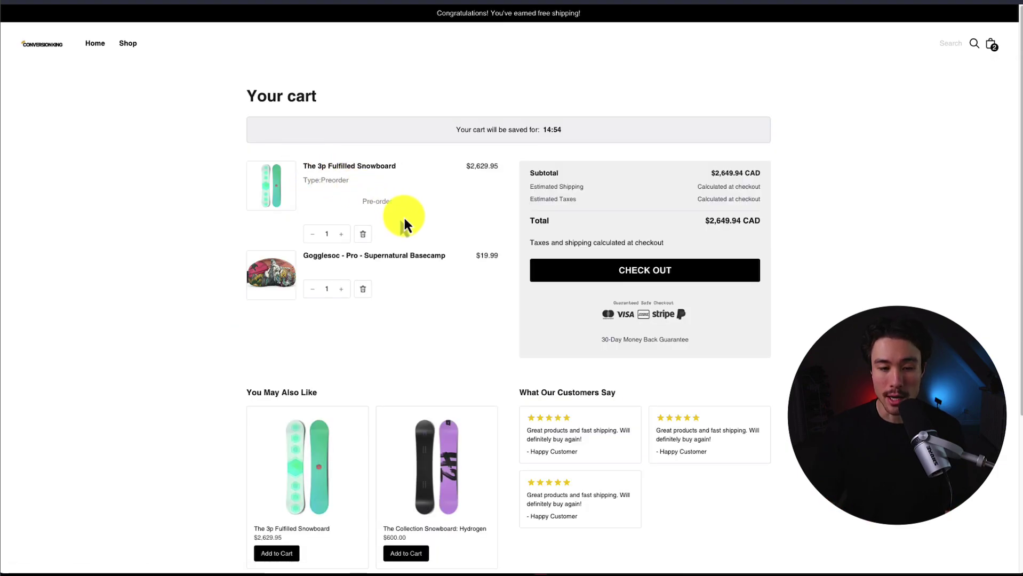
pyautogui.moveTo(404, 217); pyautogui.dragTo(302, 182)
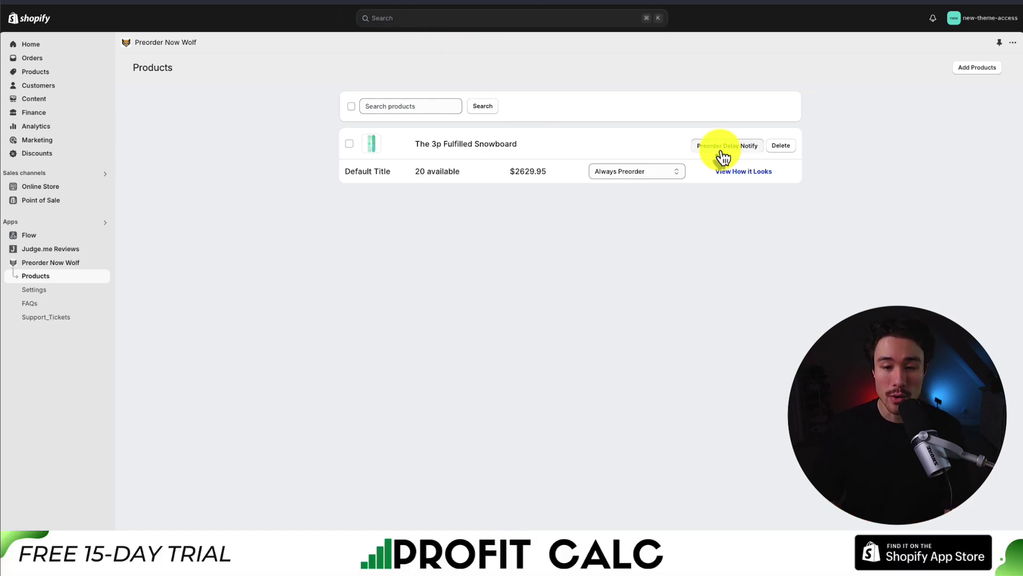
# Open the snowboard's Preorder Delay Notify page and review its no-unfulfilled-preorders message
pyautogui.click(723, 156)
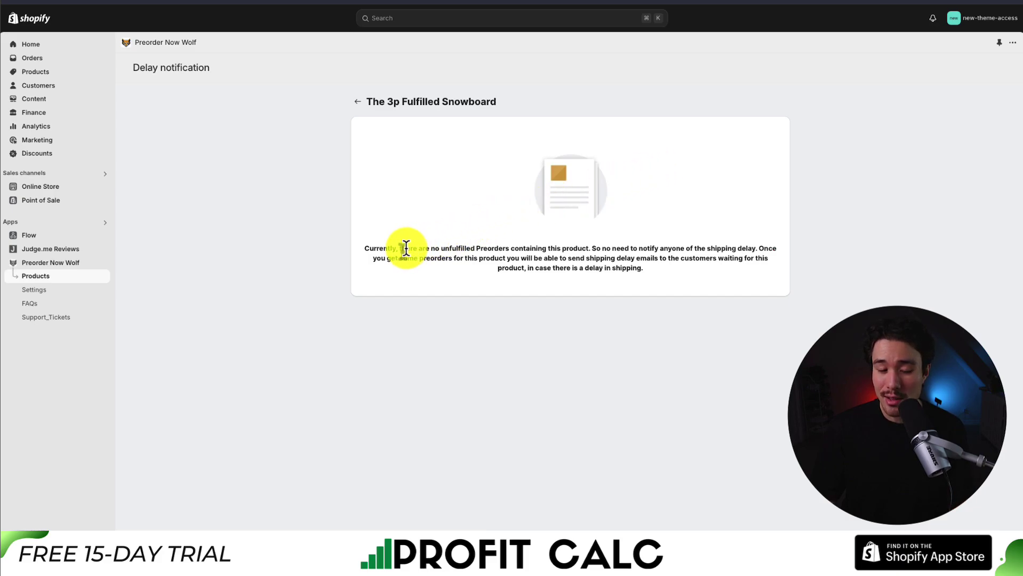
pyautogui.moveTo(364, 249); pyautogui.dragTo(686, 249)
pyautogui.click(686, 249)
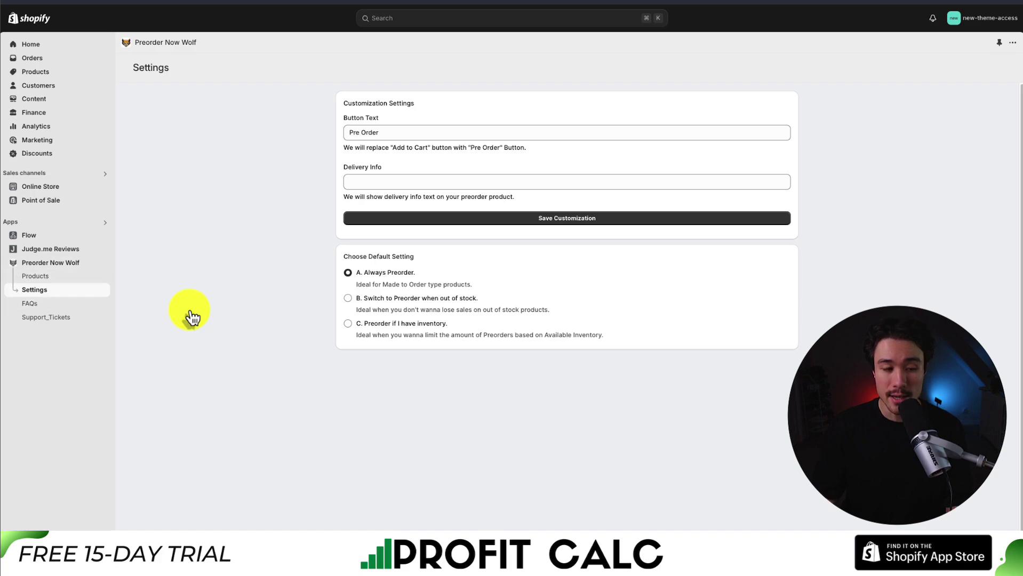
pyautogui.moveTo(395, 136); pyautogui.dragTo(317, 151)
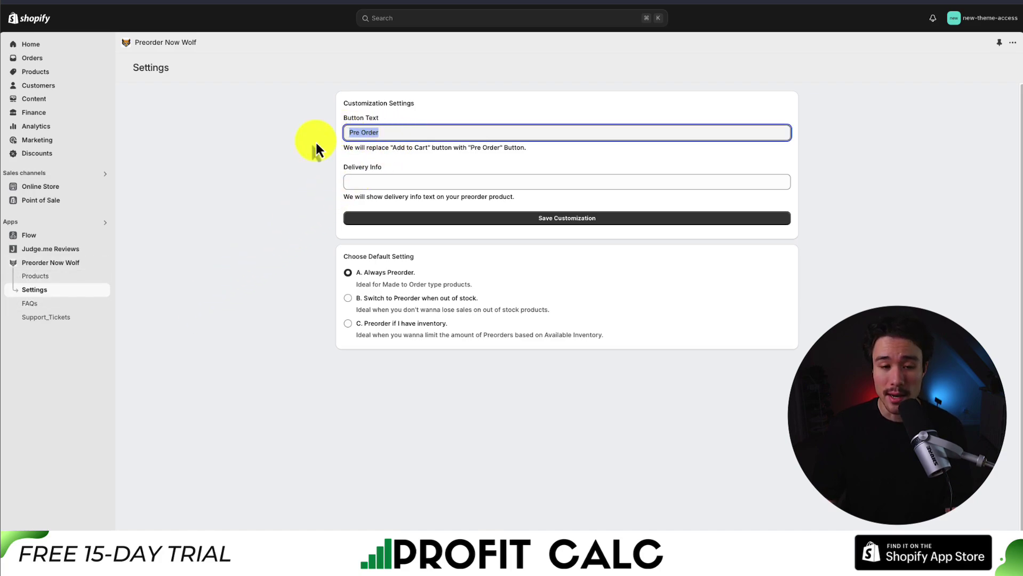
pyautogui.press('BackSpace')
pyautogui.hotkey('ctrl', 'z')
pyautogui.click(411, 136)
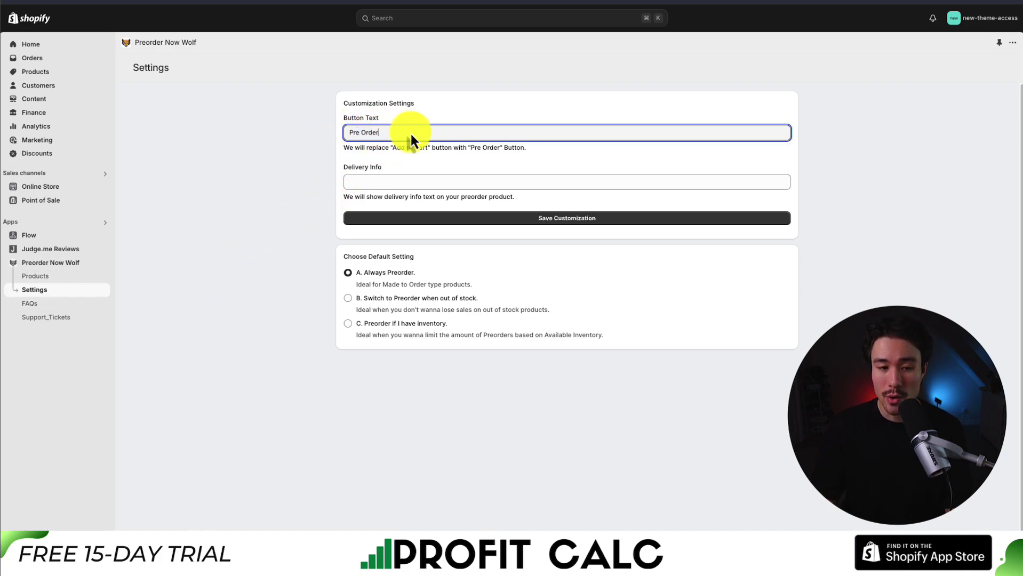
pyautogui.moveTo(368, 148); pyautogui.dragTo(550, 159)
pyautogui.click(459, 135)
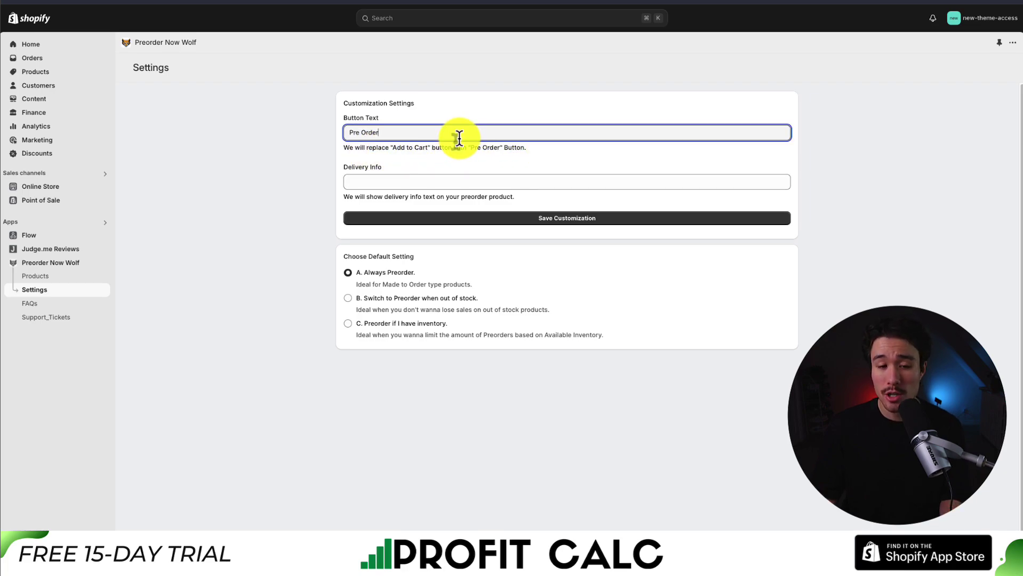
pyautogui.click(423, 180)
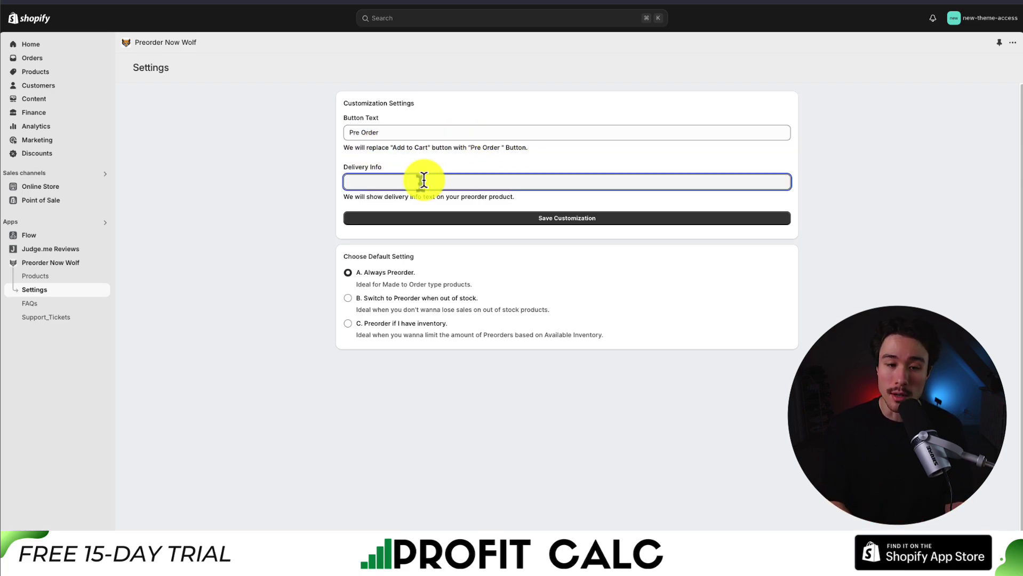
pyautogui.moveTo(368, 199); pyautogui.dragTo(554, 197)
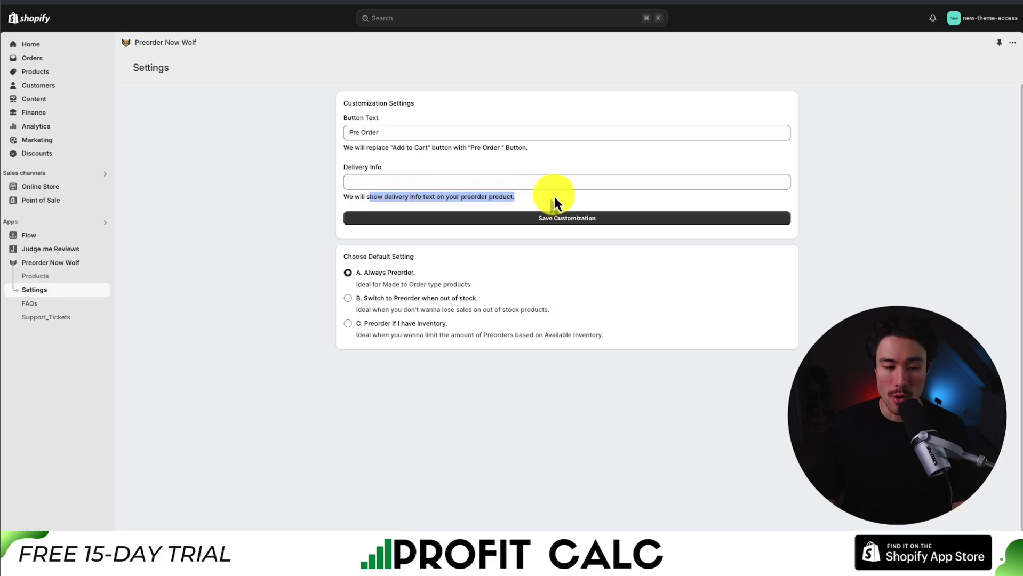
pyautogui.click(421, 309)
pyautogui.moveTo(421, 310); pyautogui.dragTo(424, 354)
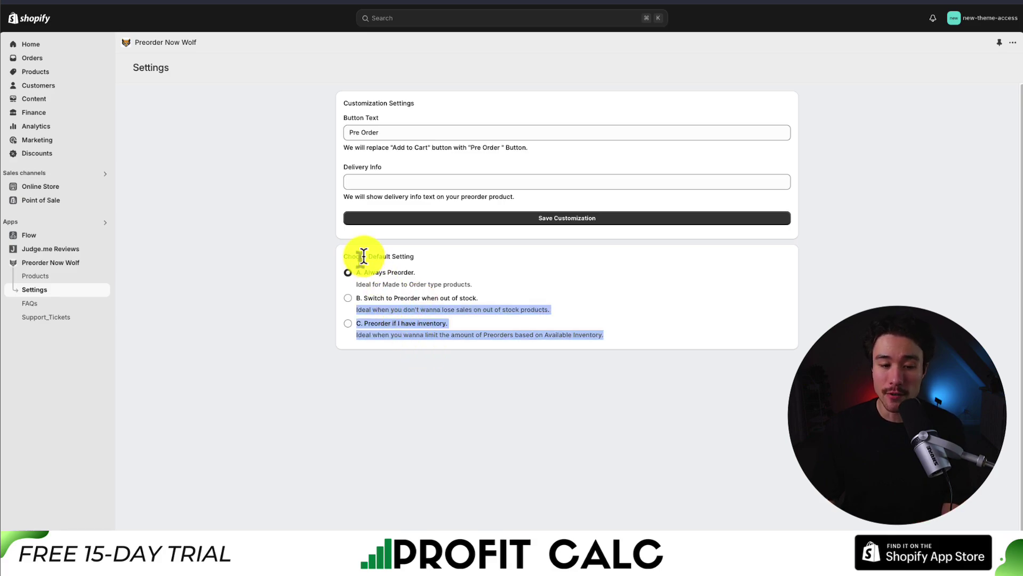
pyautogui.moveTo(364, 256); pyautogui.dragTo(446, 261)
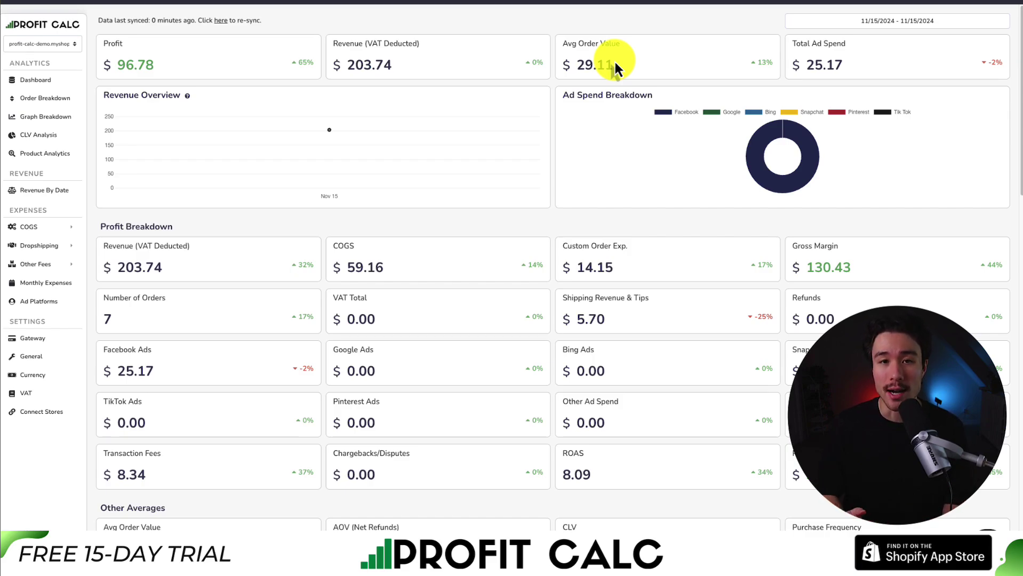
# Switch the dashboard range to Last 7 Days (11/09/2024–11/15/2024) and scroll through the figures
pyautogui.moveTo(716, 46)
pyautogui.click(907, 24)
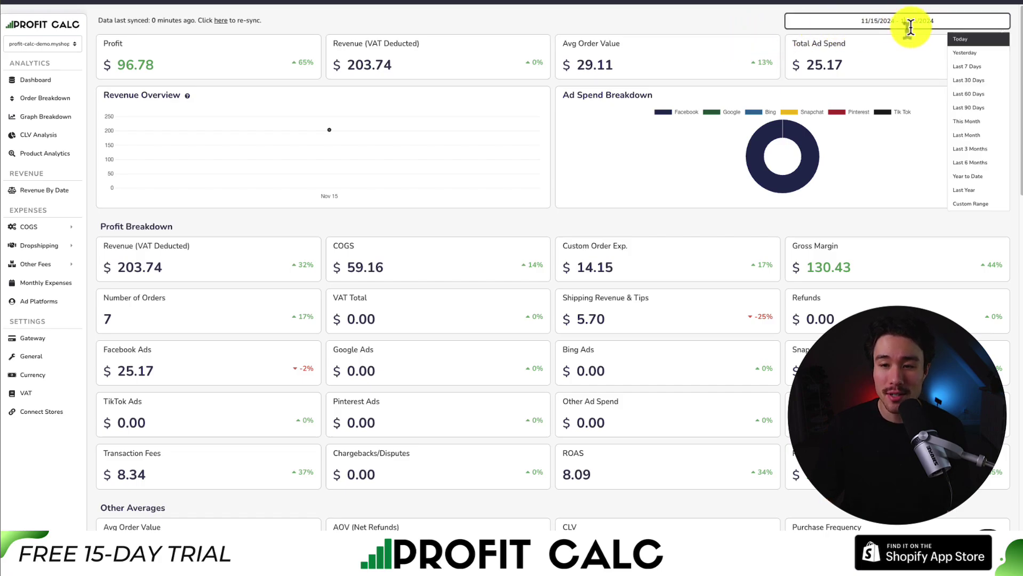
pyautogui.click(950, 67)
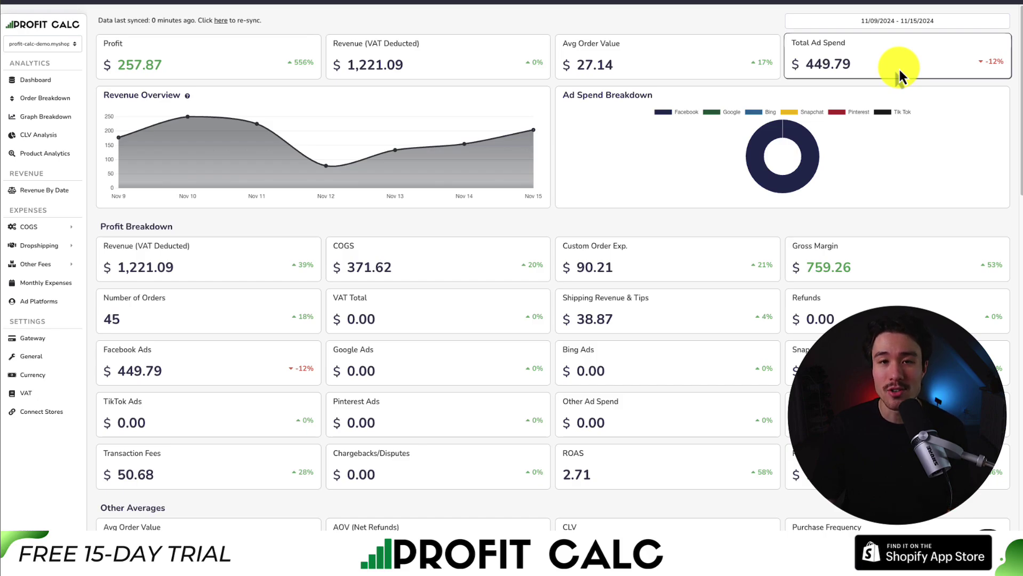
pyautogui.scroll(-2, 1014, 96)
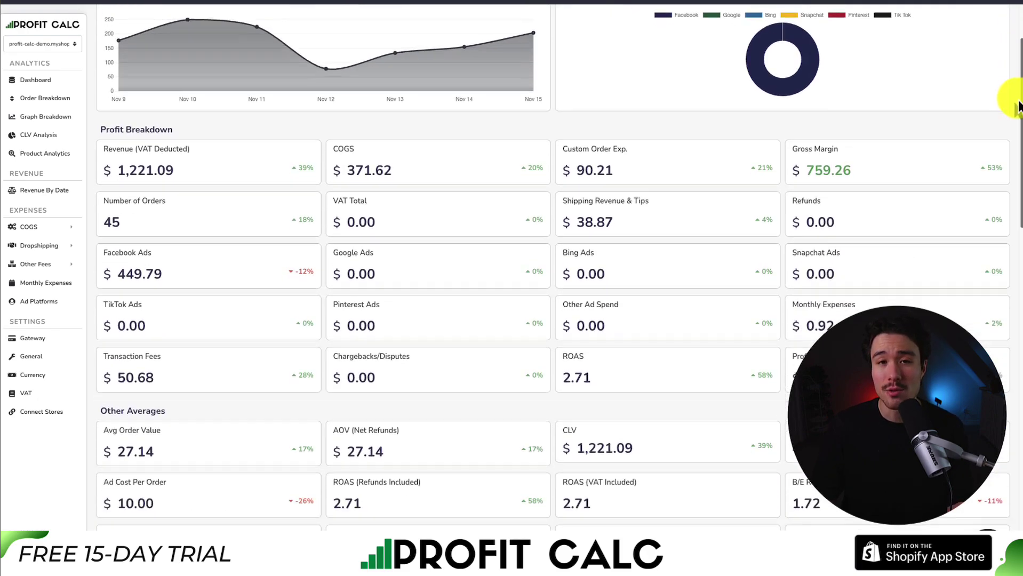
pyautogui.moveTo(1020, 104); pyautogui.dragTo(1018, 69)
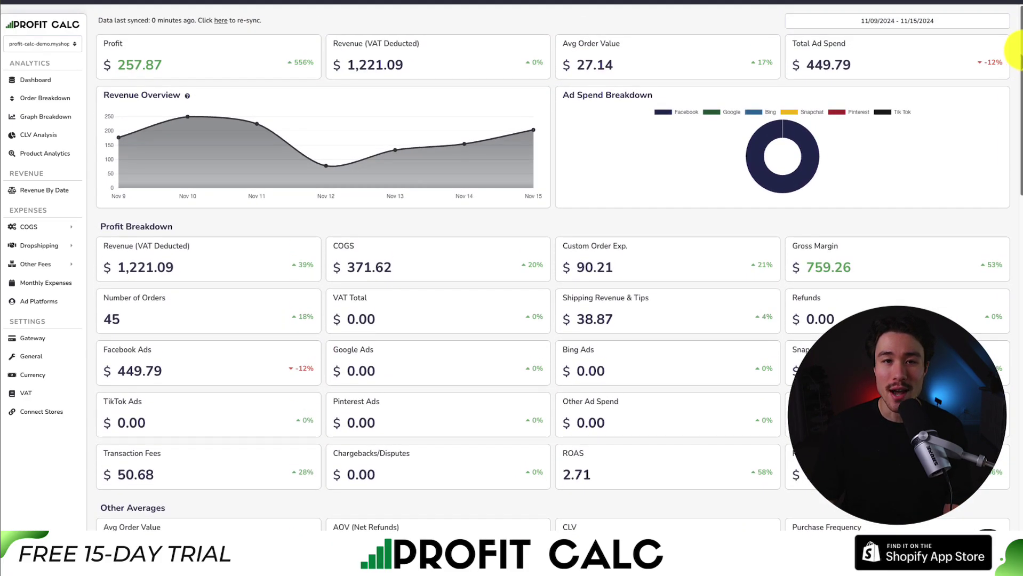